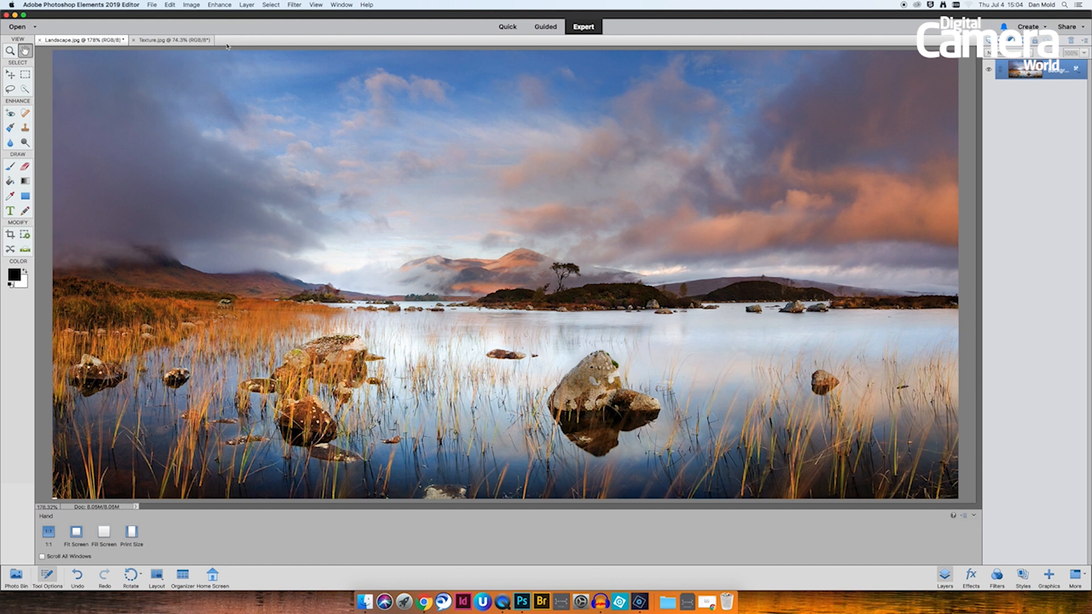
- Copy the entire Texture.jpg image and paste it into the Landscape.jpg document as a new layer
click(171, 40)
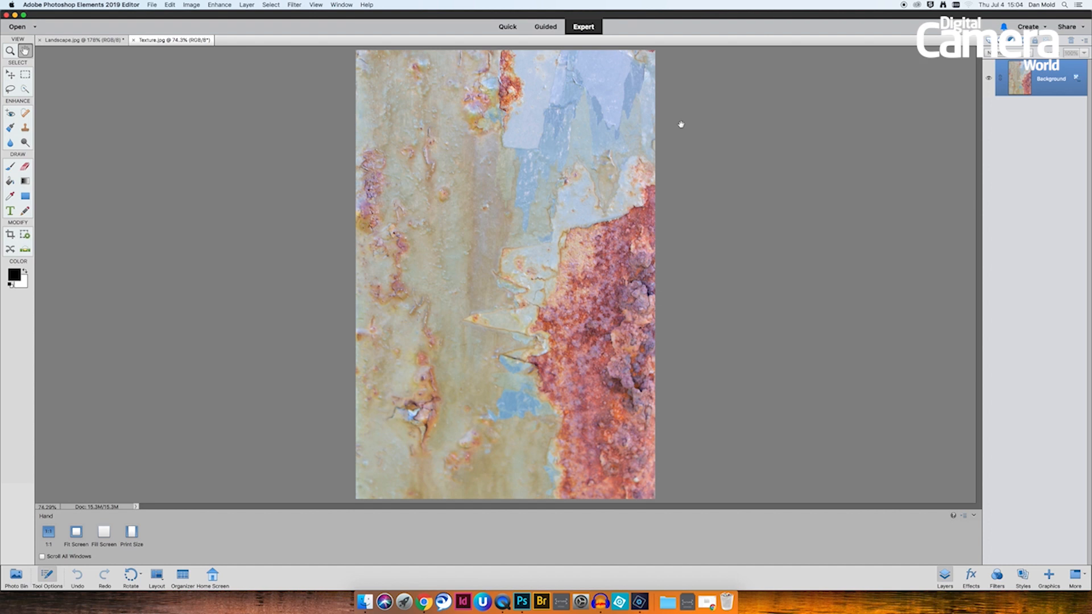
key(super+a)
click(104, 41)
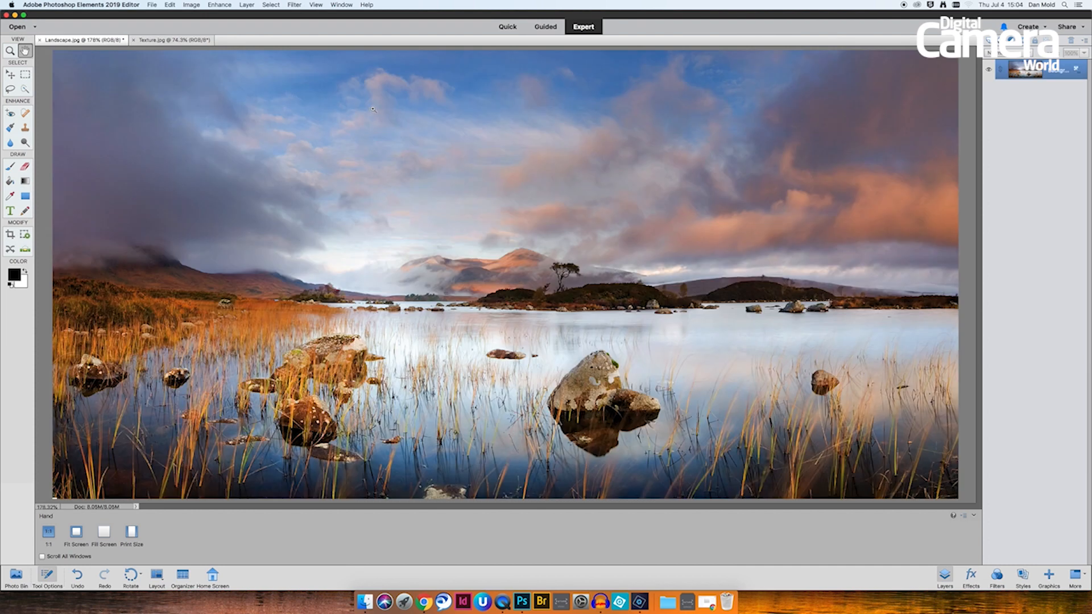
key(super+v)
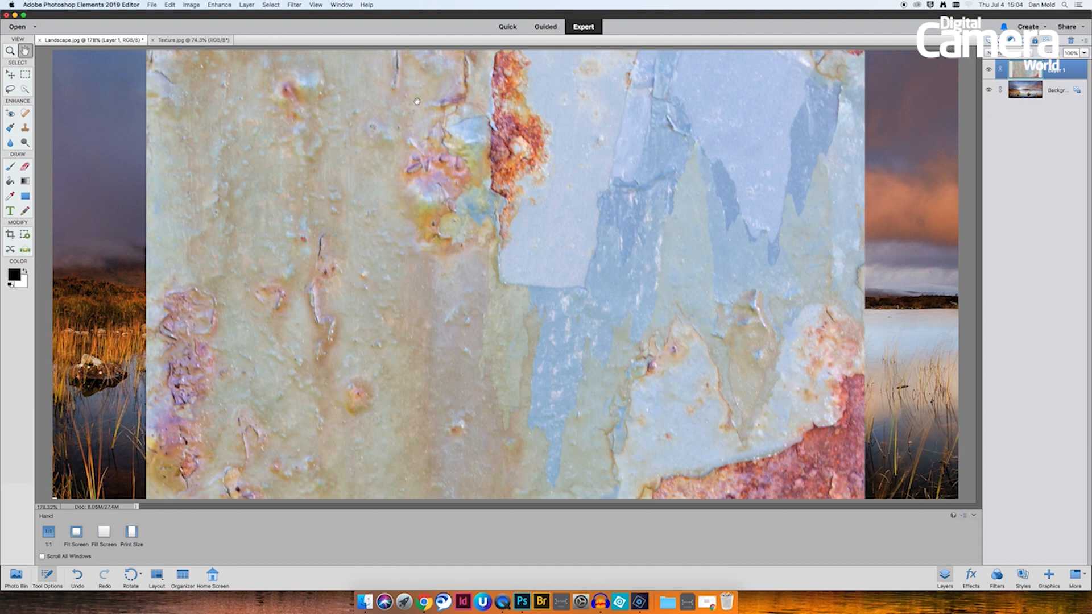
- Set the pasted texture layer's blending mode to Overlay
click(342, 5)
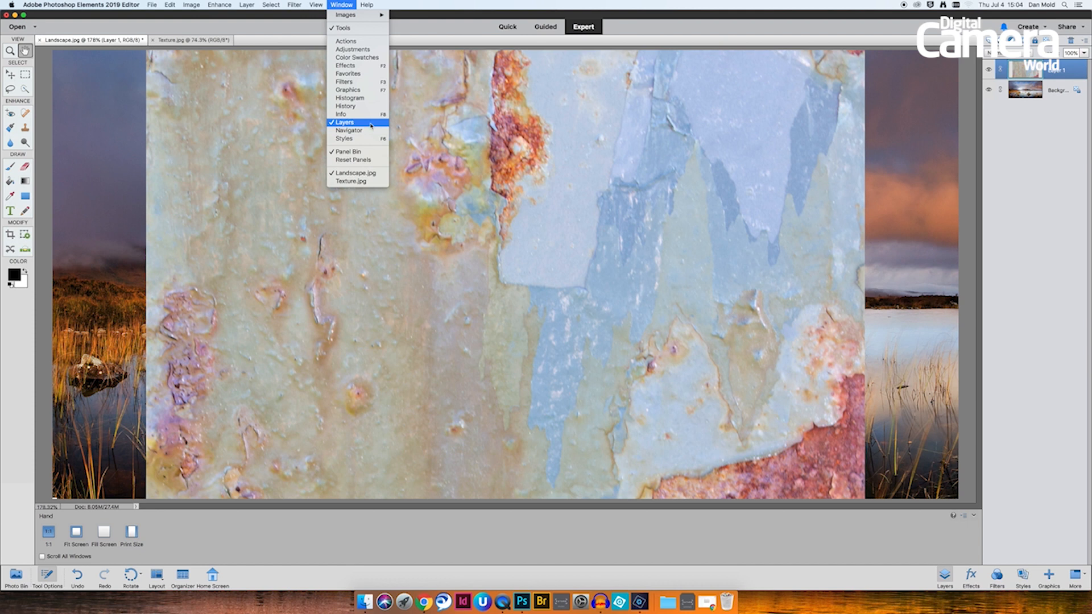
click(1070, 76)
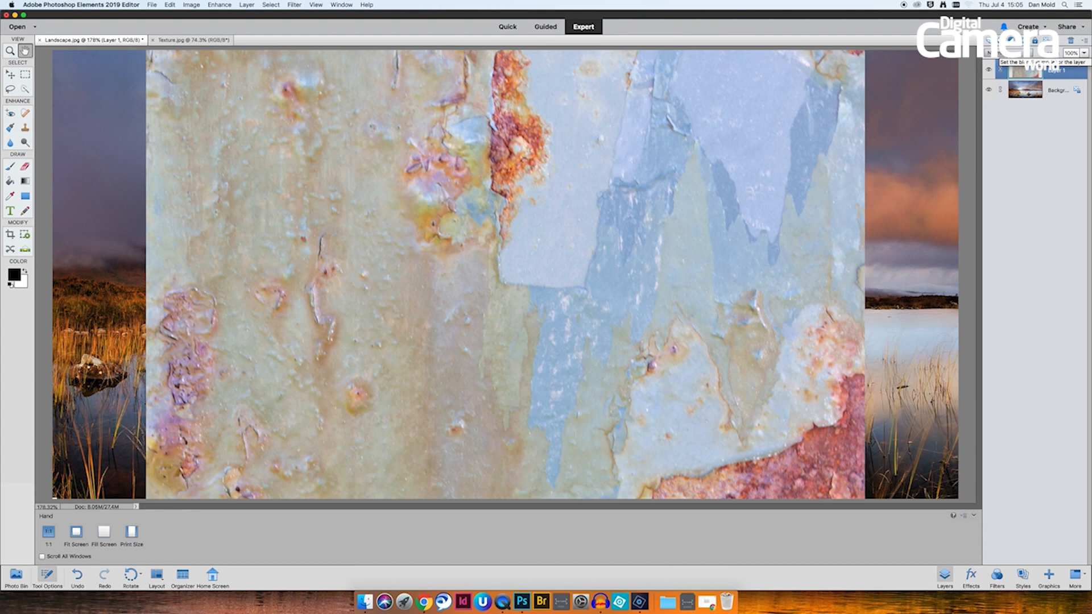
click(993, 53)
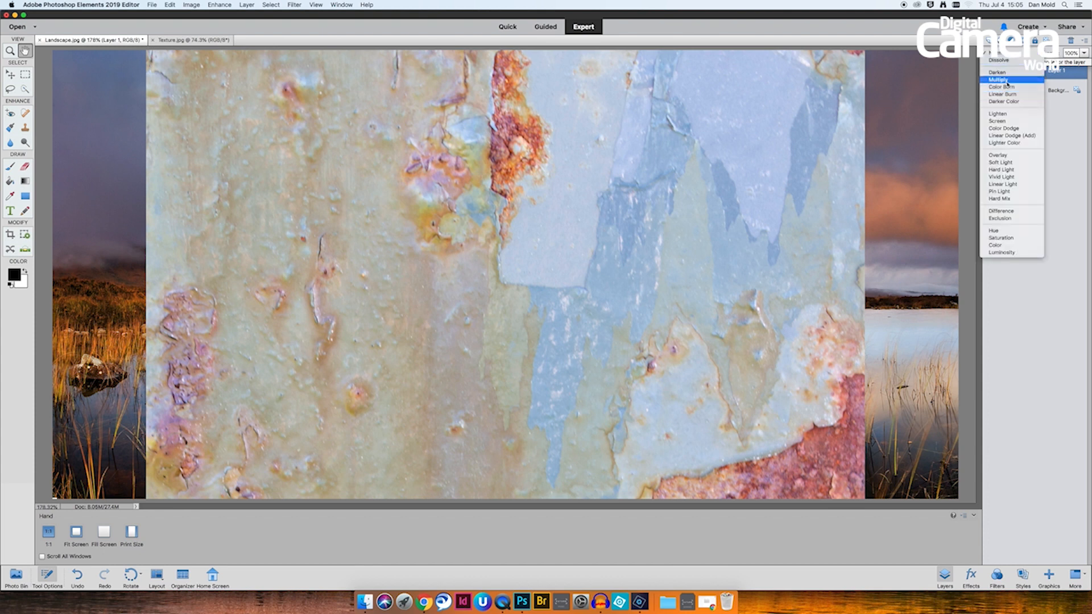
click(1008, 159)
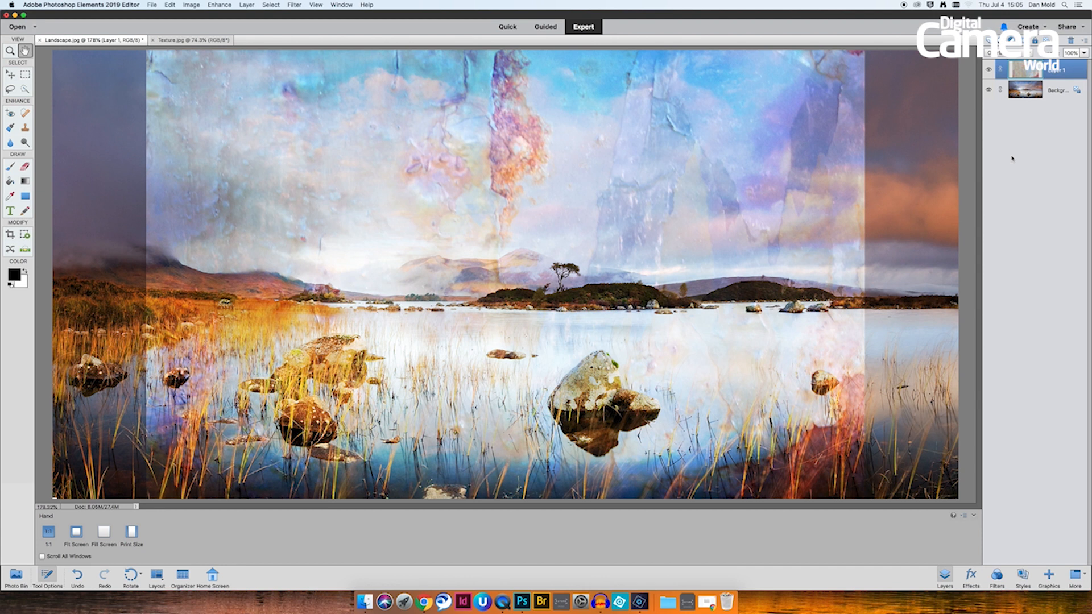
- Start Free Transform on the texture layer and rotate it 90 degrees
key(super+t)
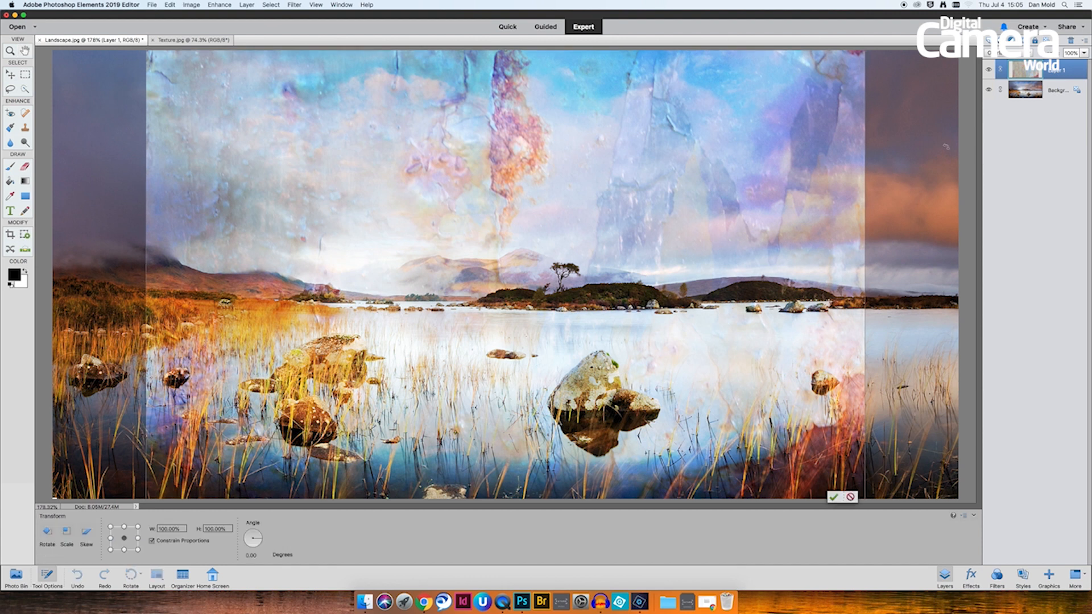
key(super+minus)
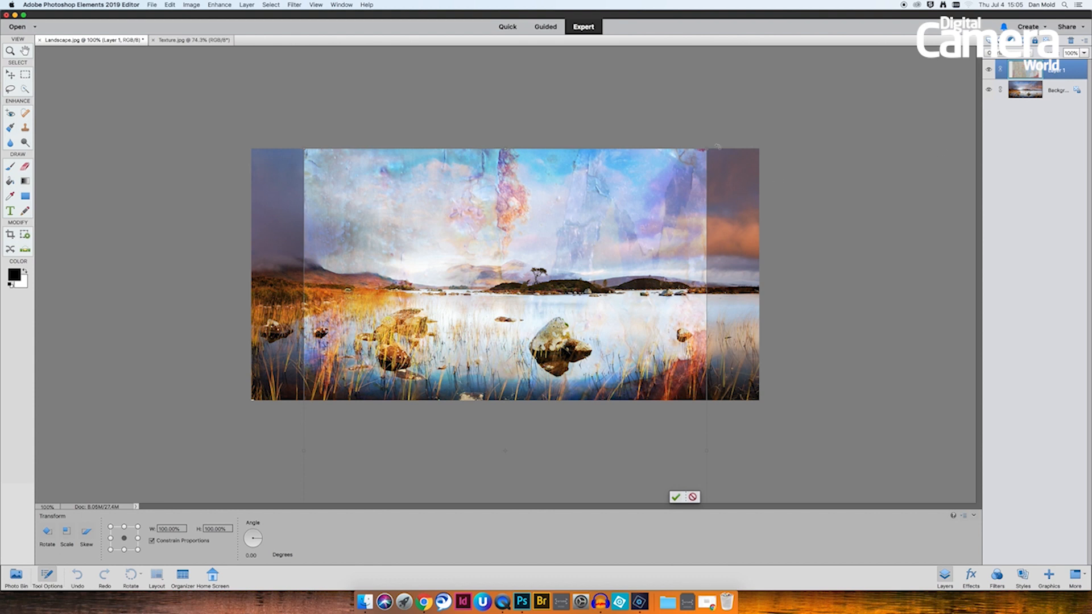
drag(681, 179, 648, 103)
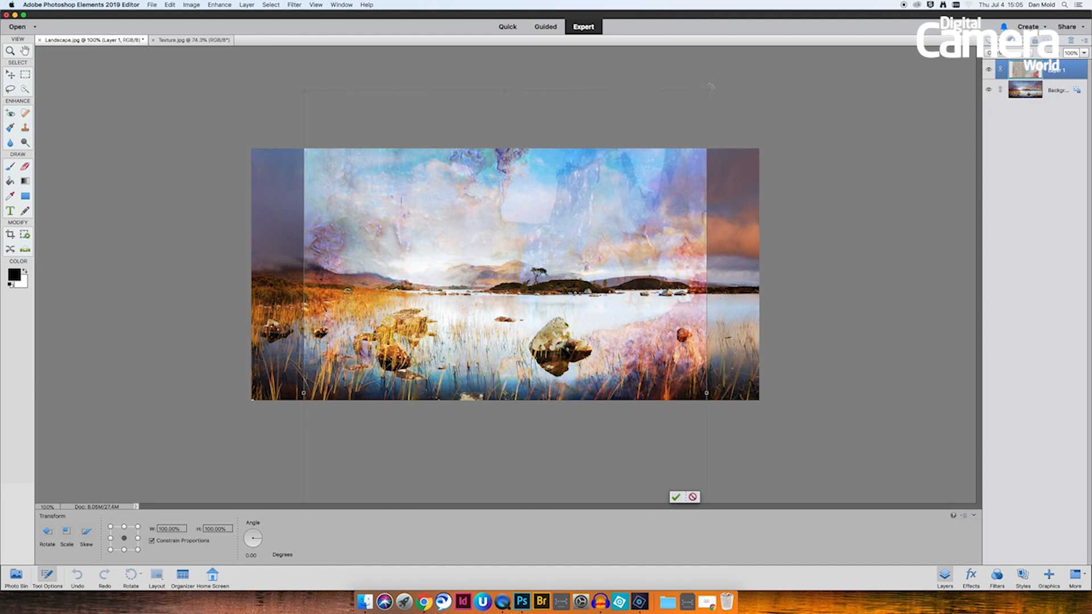
drag(711, 83, 683, 559)
- Resize and reposition the rotated texture so it covers the whole photo, then commit the transform
drag(728, 293, 680, 225)
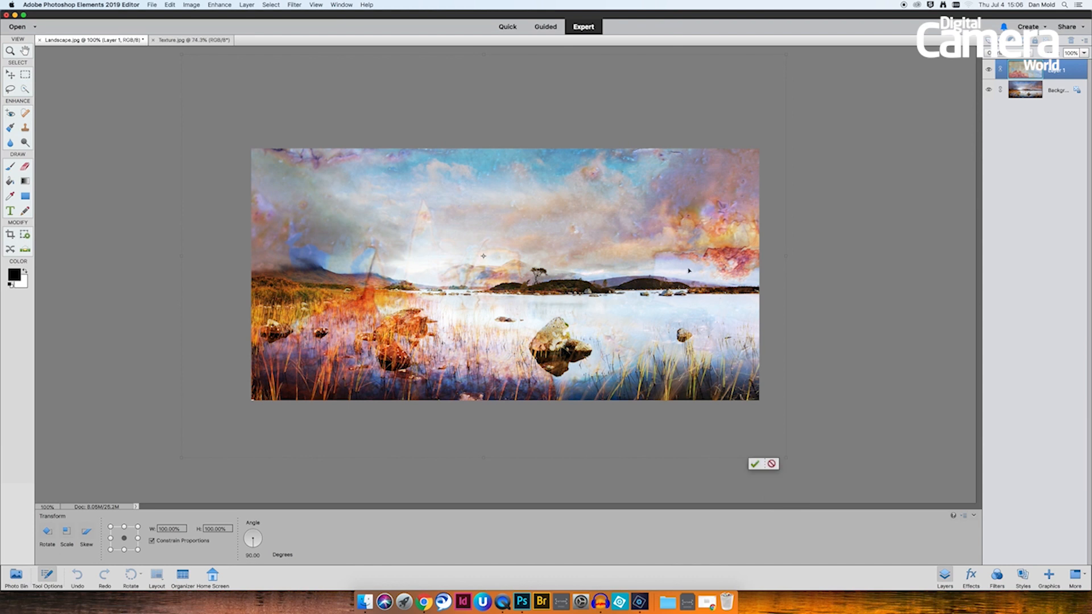
drag(684, 260, 683, 306)
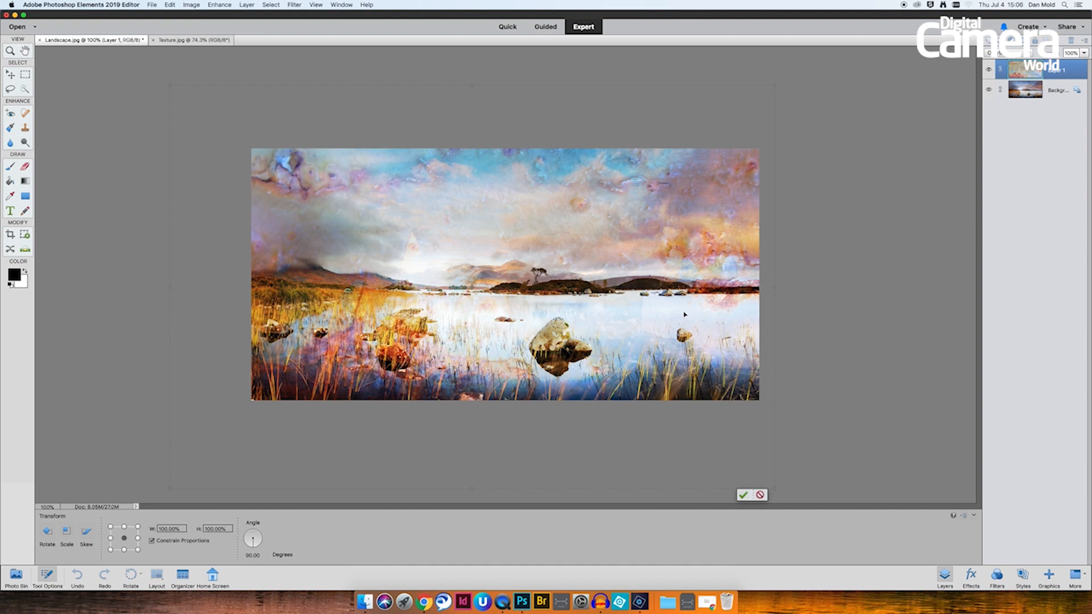
mouse_move(671, 298)
mouse_down()
mouse_move(671, 256)
mouse_move(680, 281)
mouse_up()
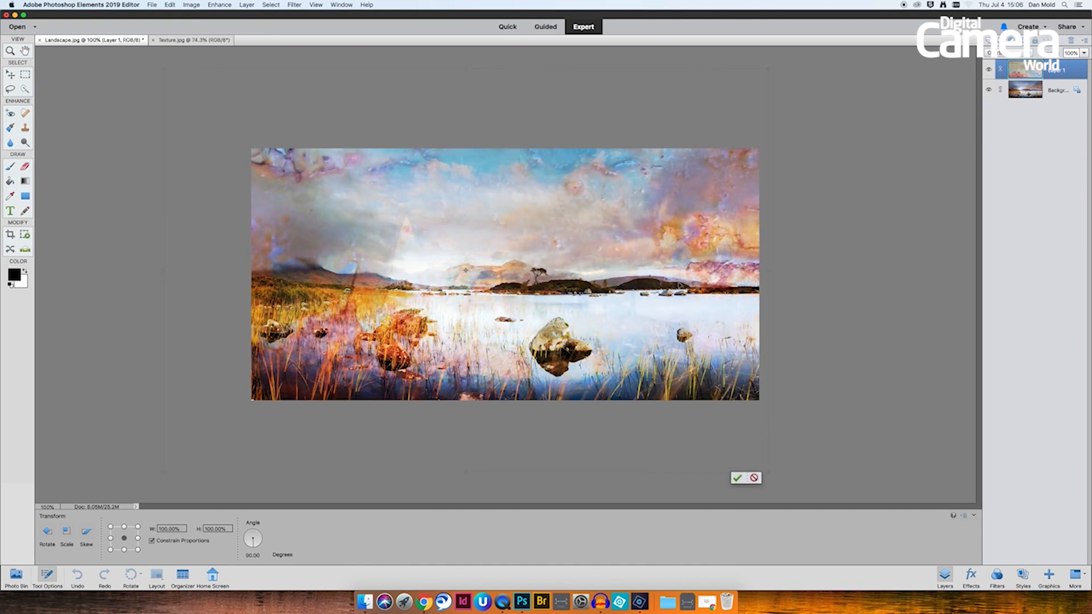
click(738, 478)
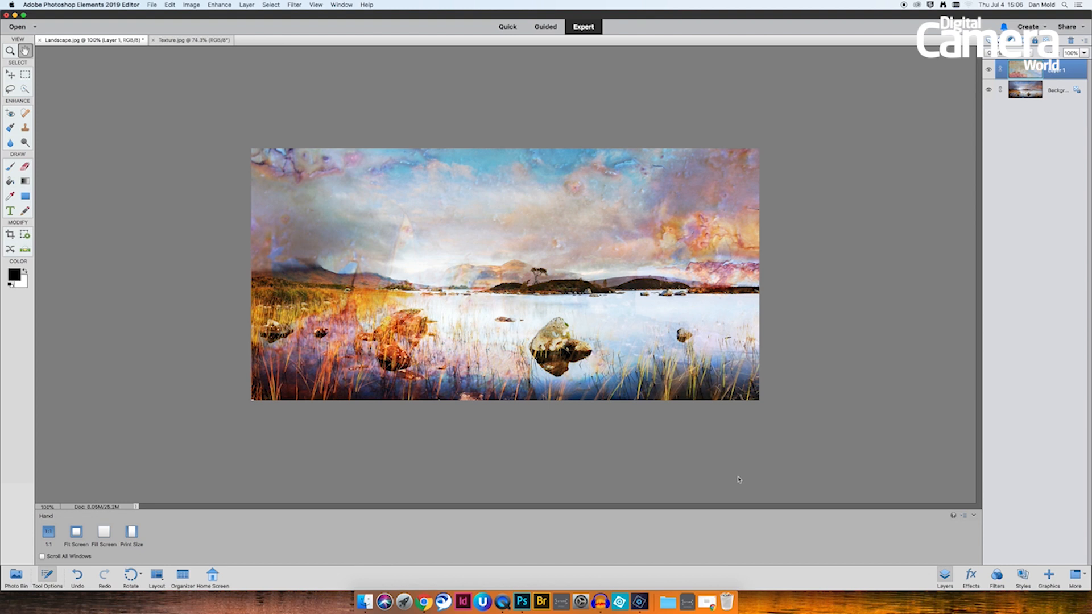
- Apply Levels to the texture layer, raising the black point and lowering the white point for more contrast
key(super+l)
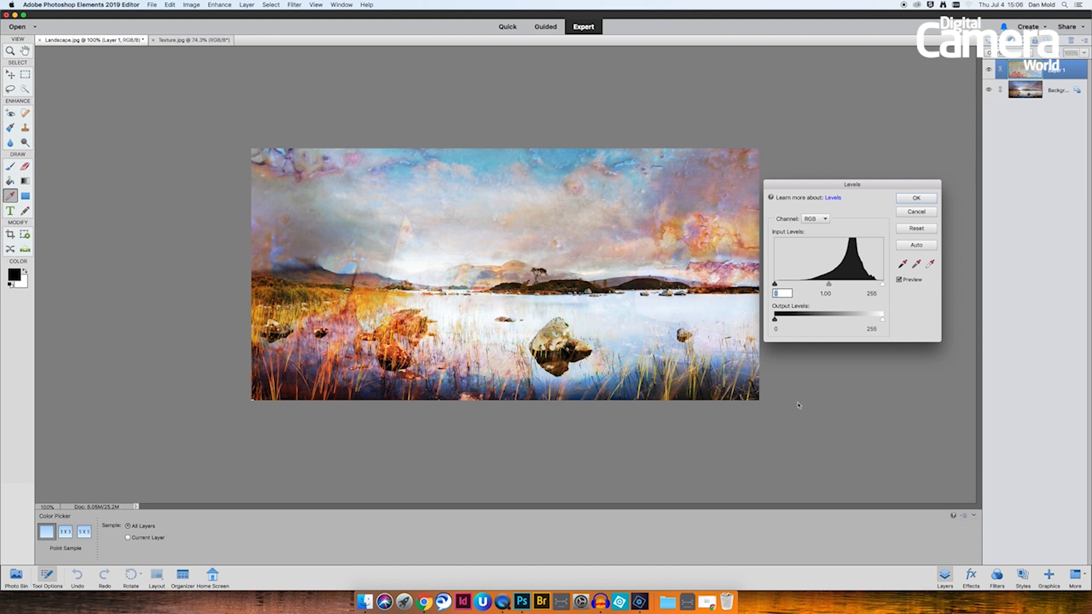
drag(838, 190, 846, 191)
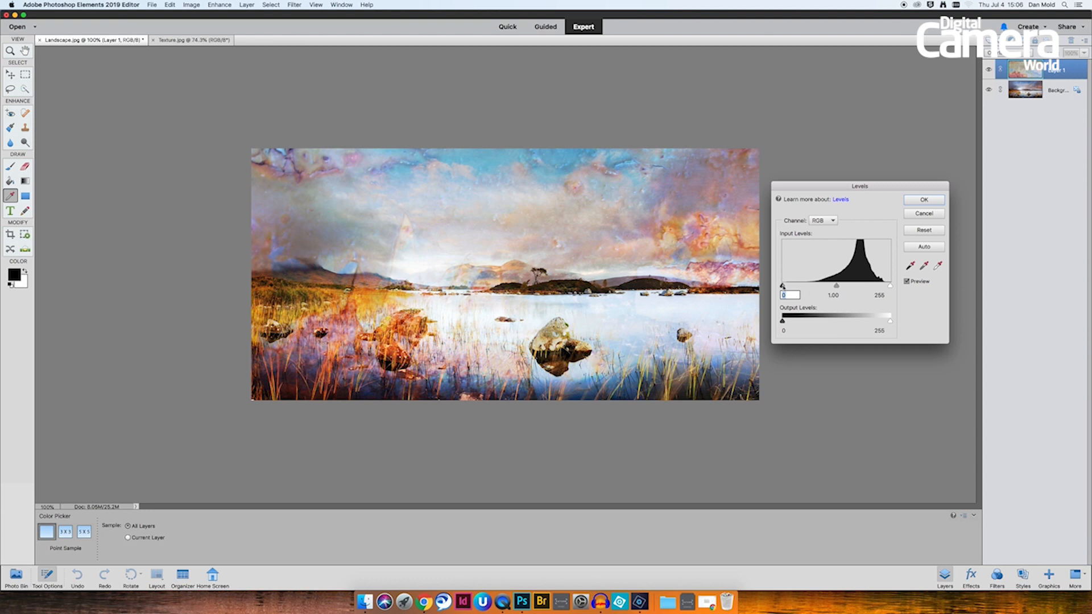
drag(783, 286, 888, 289)
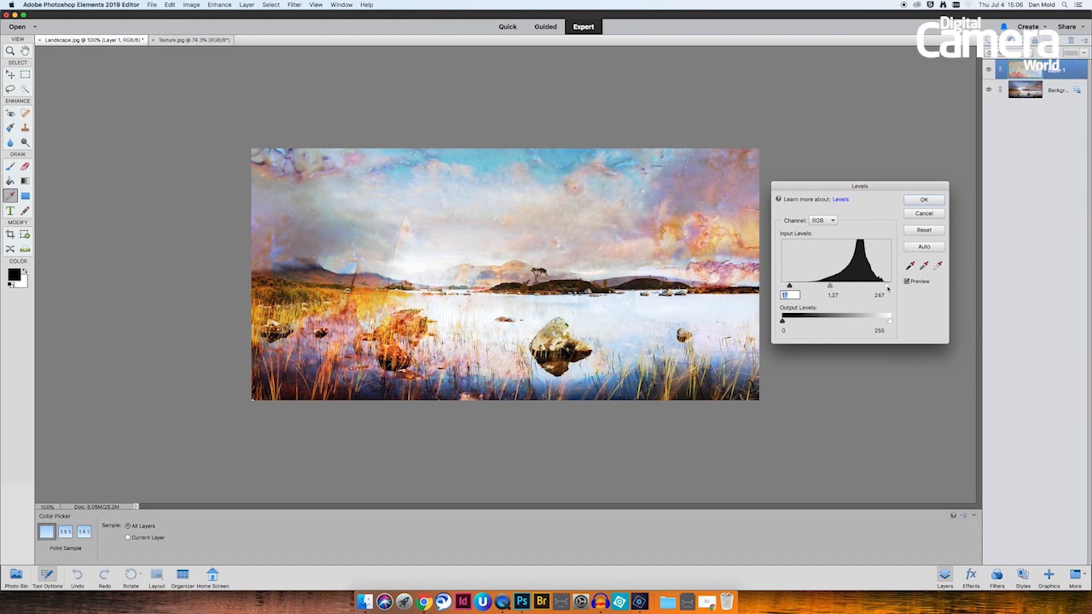
drag(789, 287, 834, 290)
click(921, 200)
click(925, 200)
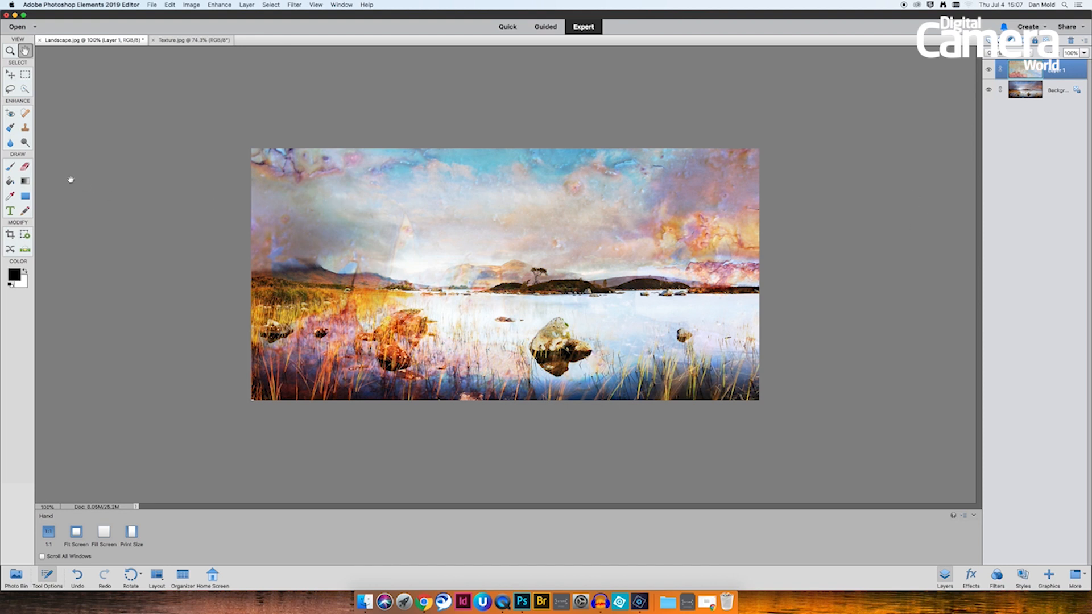
- Select the Eraser and set its opacity to 20% and brush size to 200 px
click(25, 166)
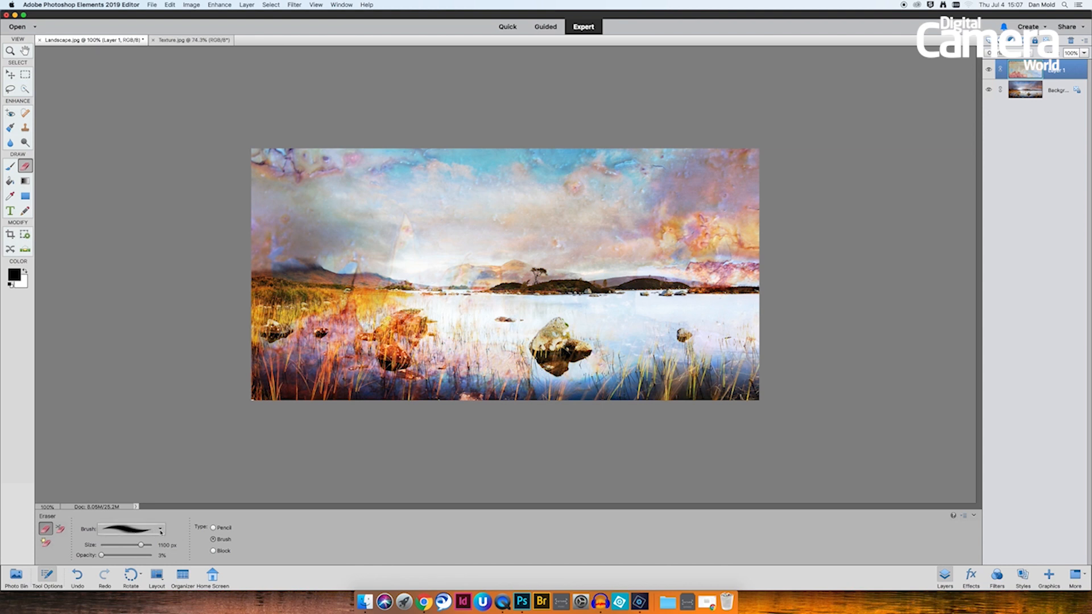
drag(105, 556, 112, 557)
key(bracketleft)
key(bracketleft)
key(bracketleft)
key(bracketleft)
key(bracketleft)
key(bracketleft)
key(bracketleft)
key(bracketleft)
key(bracketleft)
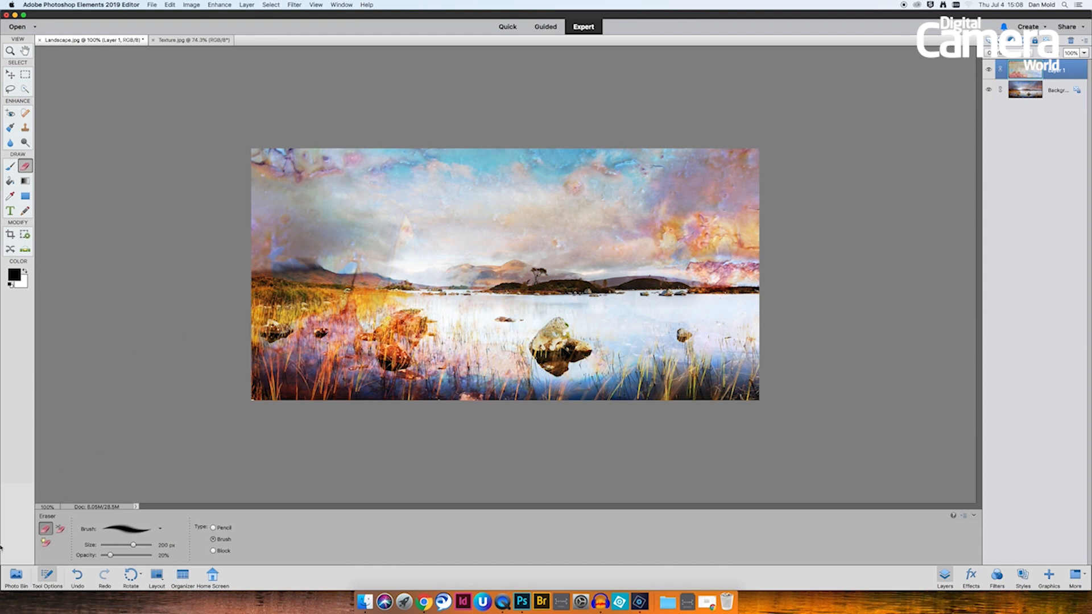
- Set the eraser opacity to 4% and enlarge the brush to 1100 px
drag(112, 557, 104, 559)
key(bracketright)
key(bracketright)
key(bracketright)
key(bracketright)
key(bracketright)
key(bracketright)
key(bracketright)
key(bracketright)
key(bracketright)
key(bracketright)
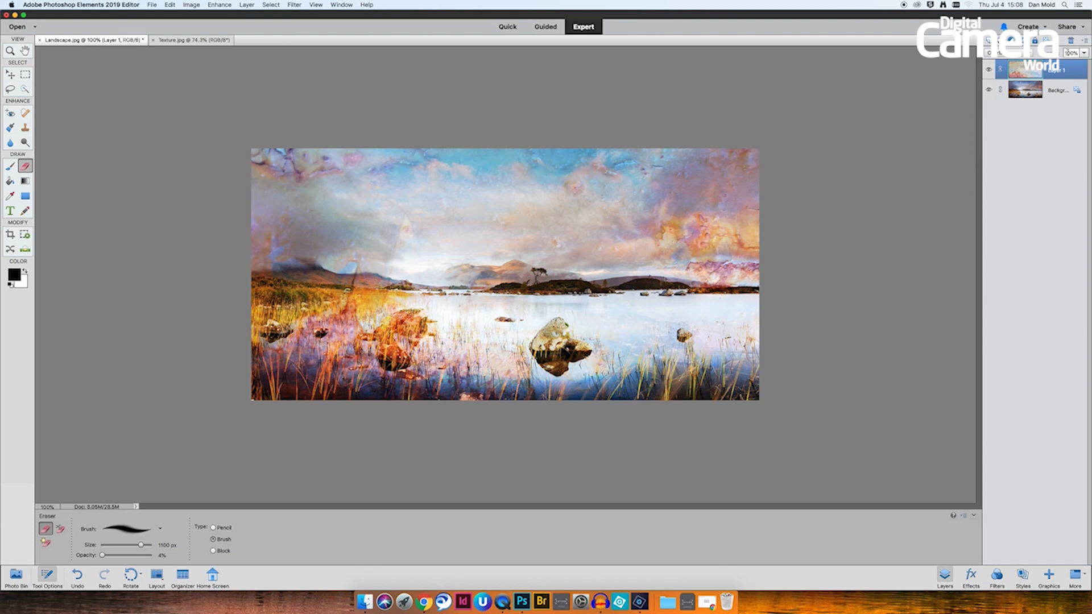
- Lower the texture layer's opacity to 82%
click(1084, 53)
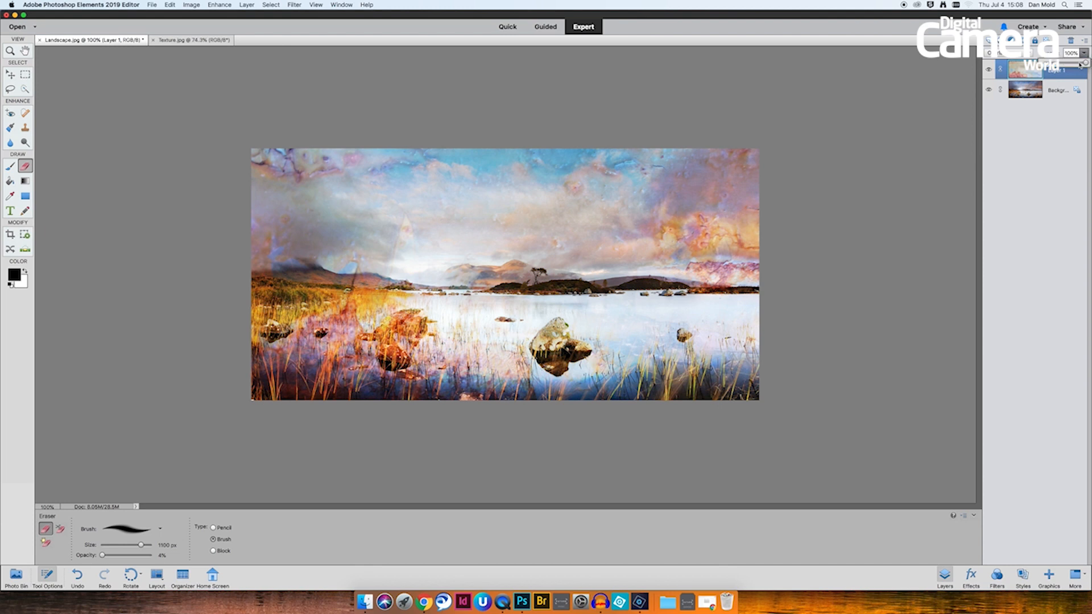
mouse_move(1079, 64)
mouse_down()
mouse_move(1067, 64)
mouse_move(1078, 63)
mouse_up()
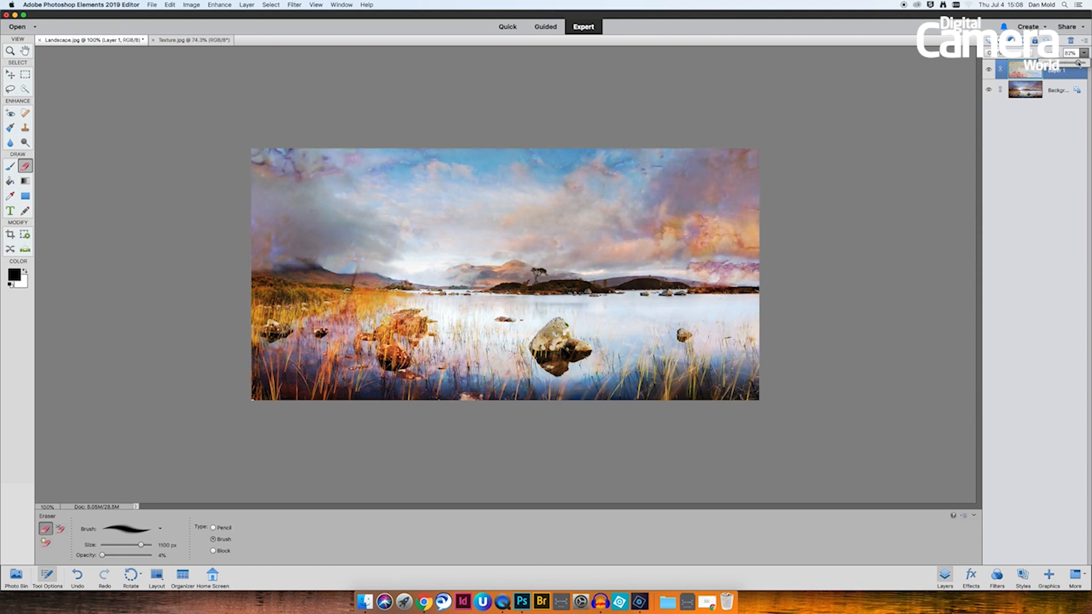